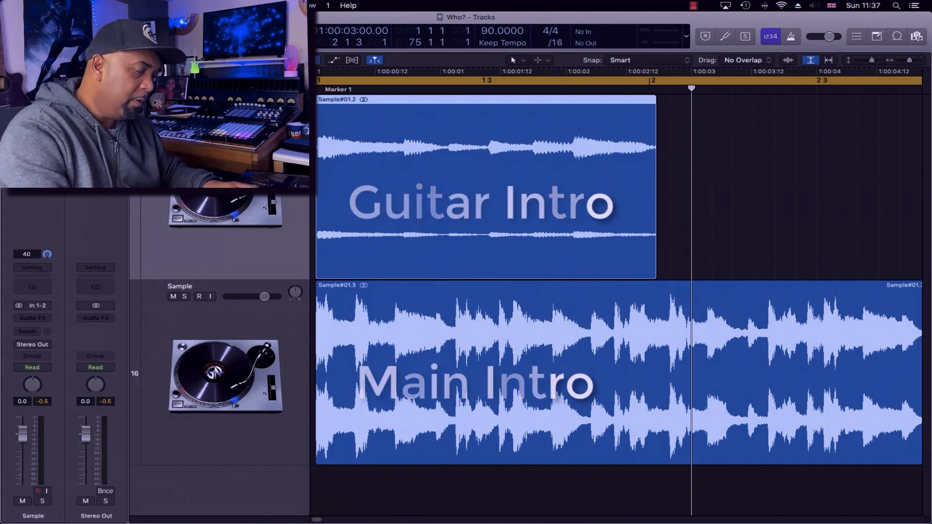
# Insert a BPM Counter on the main intro sample's track and play the sample to detect its tempo.
pyautogui.click(465, 352)
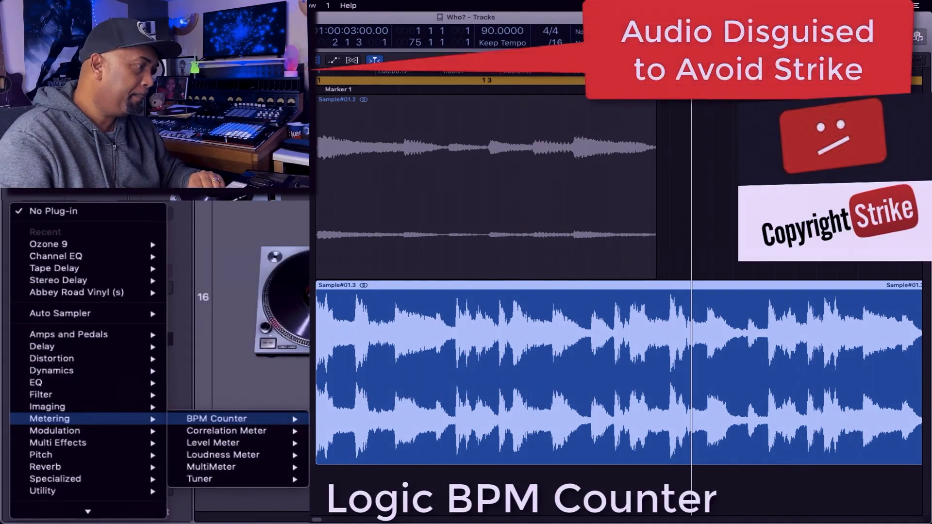
pyautogui.click(303, 418)
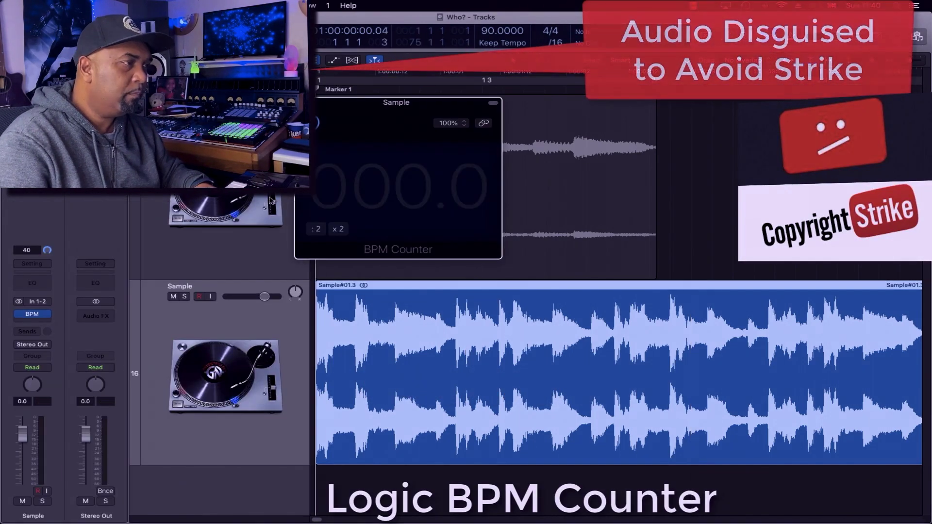
pyautogui.press('space')
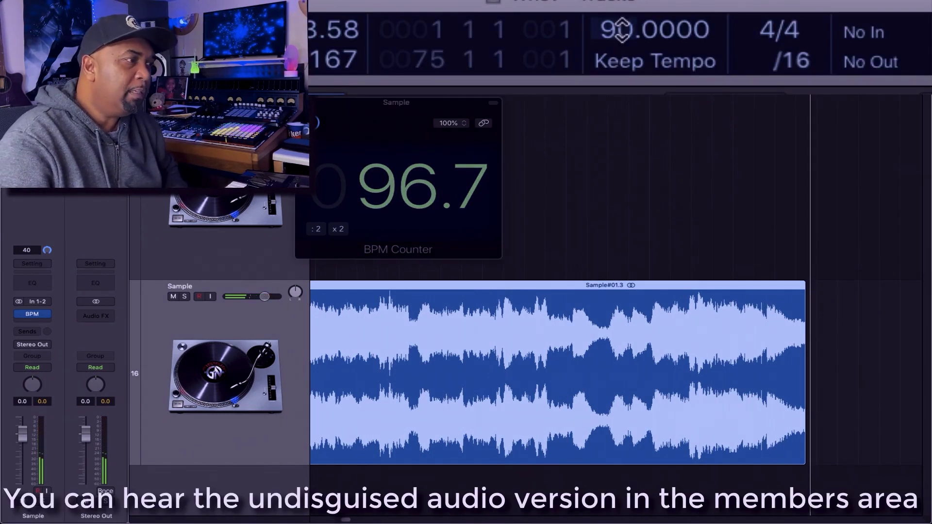
# Set the project tempo to 96.7 BPM and close the BPM Counter window.
pyautogui.doubleClick(623, 28)
pyautogui.write('96.7')
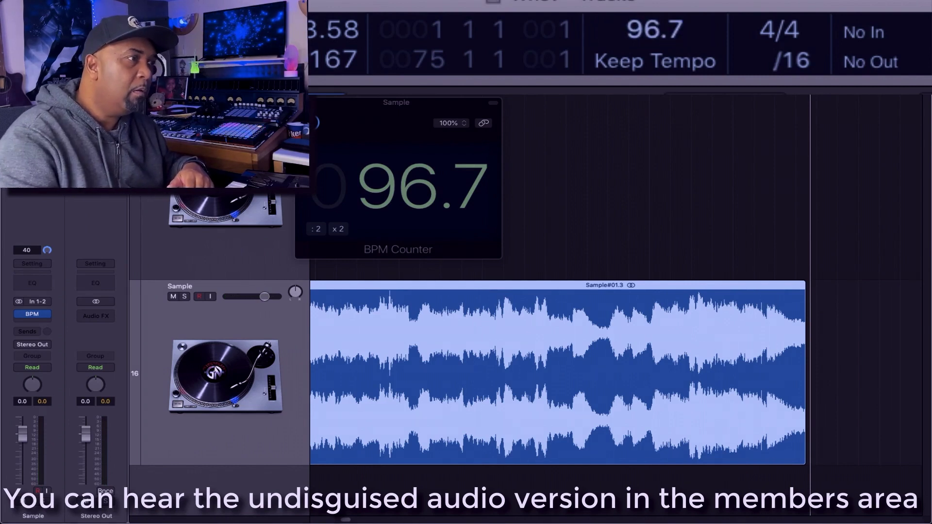
pyautogui.press('Return')
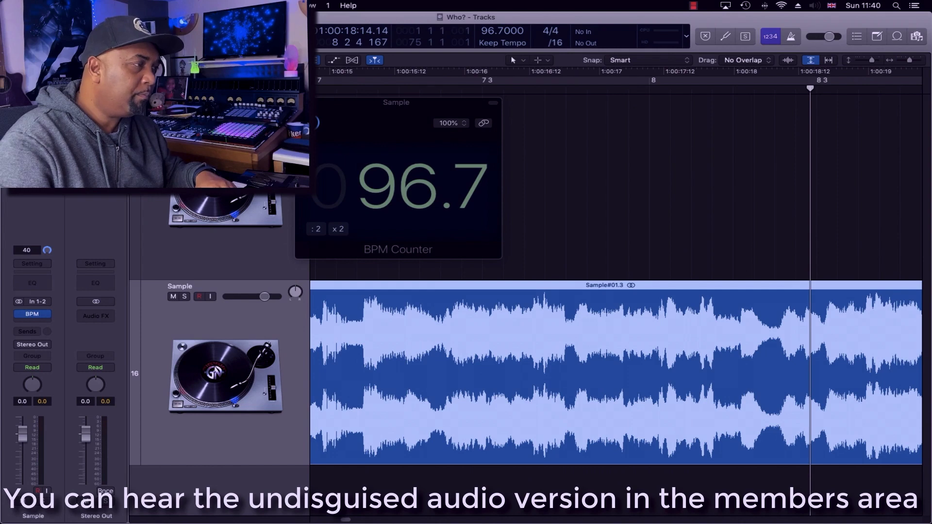
pyautogui.press('super+w')
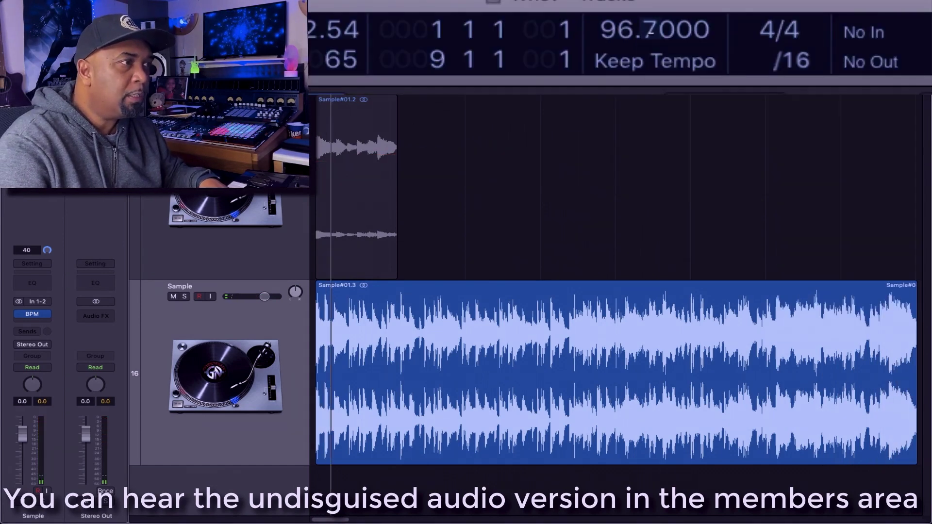
# Fine-tune the project tempo to 96.5 BPM while checking the main intro sample in playback.
pyautogui.click(796, 301)
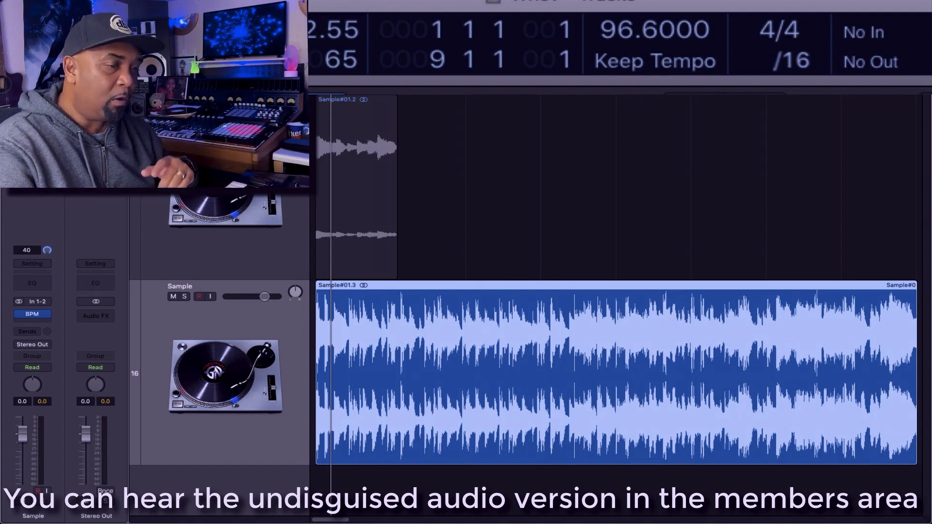
pyautogui.press('space')
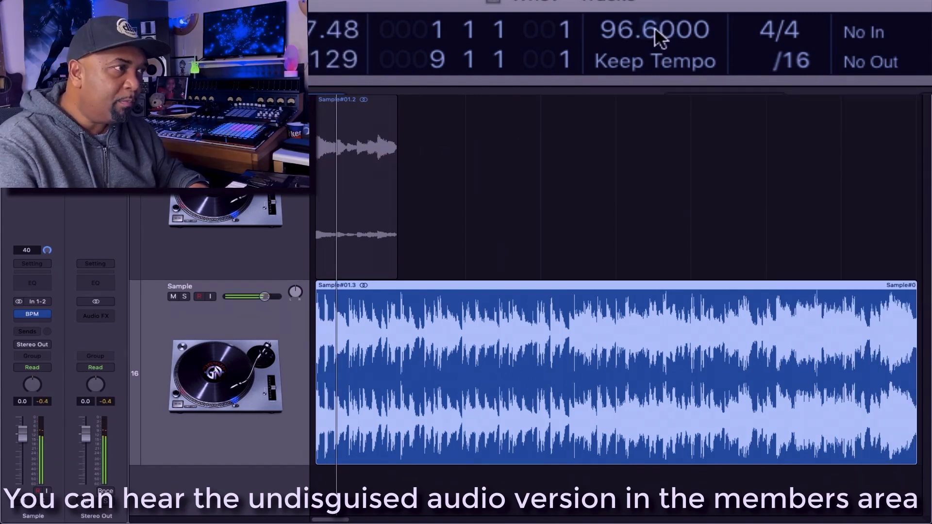
pyautogui.moveTo(646, 35); pyautogui.dragTo(649, 45)
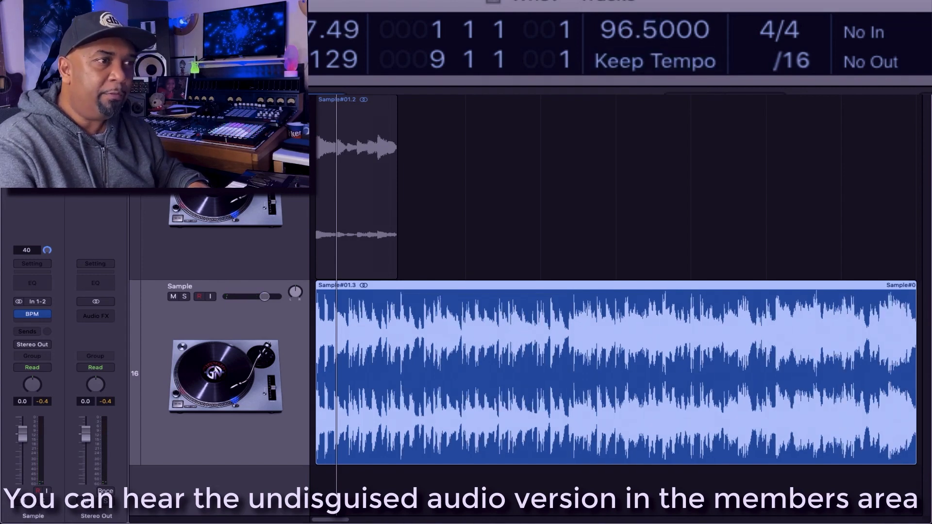
pyautogui.press('space')
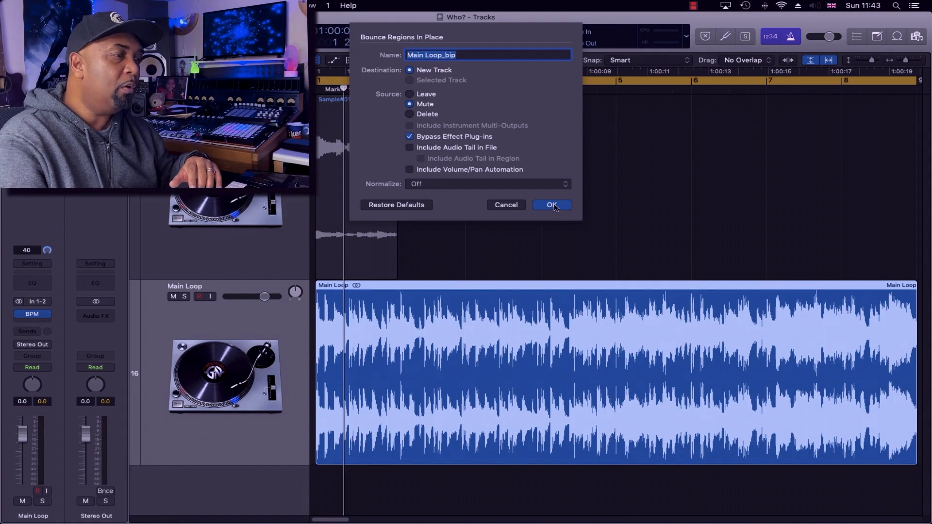
# Bounce the Main Loop region in place to a new track as Main Loop_bip, muting the source and bypassing effect plug-ins.
pyautogui.click(552, 205)
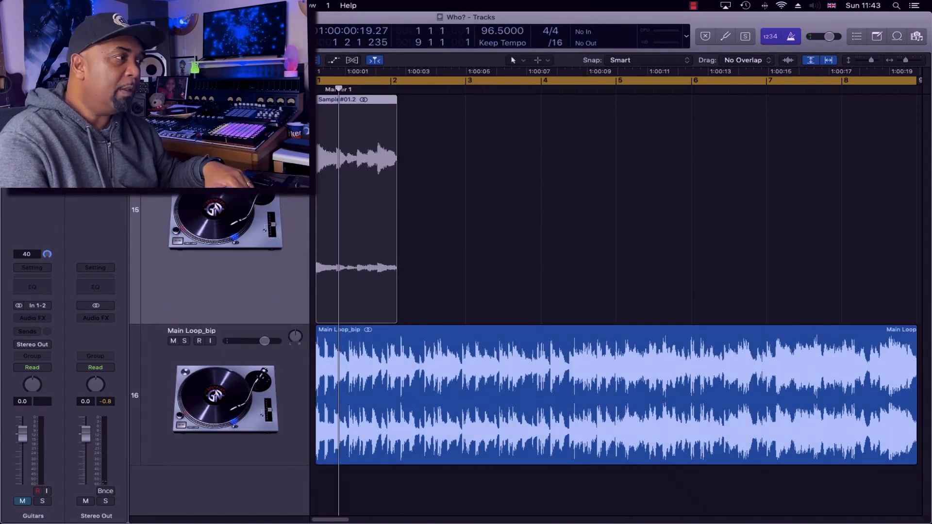
# Unmute the guitar sample, mute the Main Loop_bip track and play the guitar on its own.
pyautogui.hotkey('ctrl', 'm')
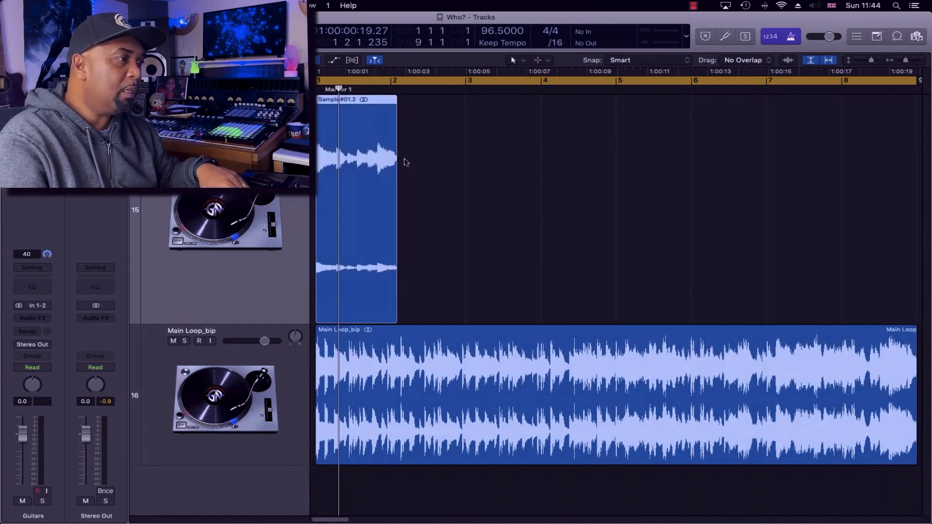
pyautogui.hotkey('ctrl', 'm')
pyautogui.press('space')
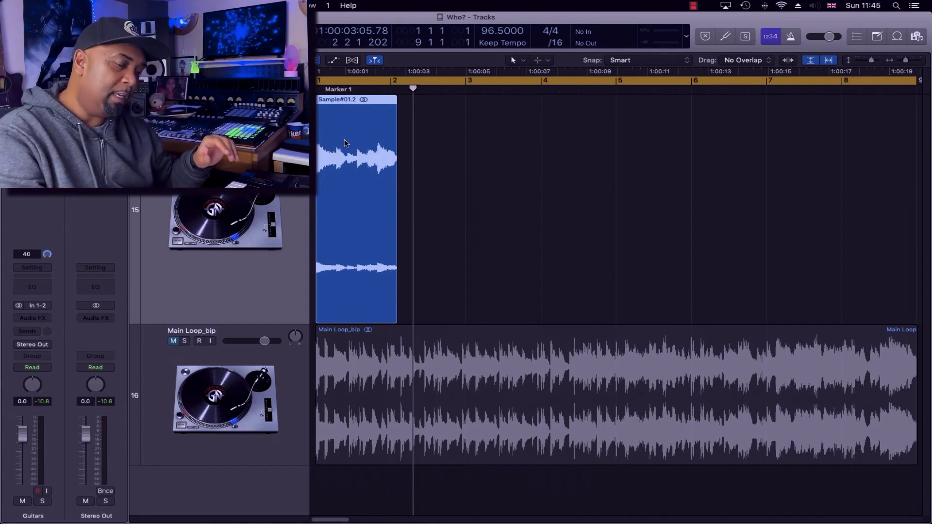
pyautogui.hotkey('shift', 'space')
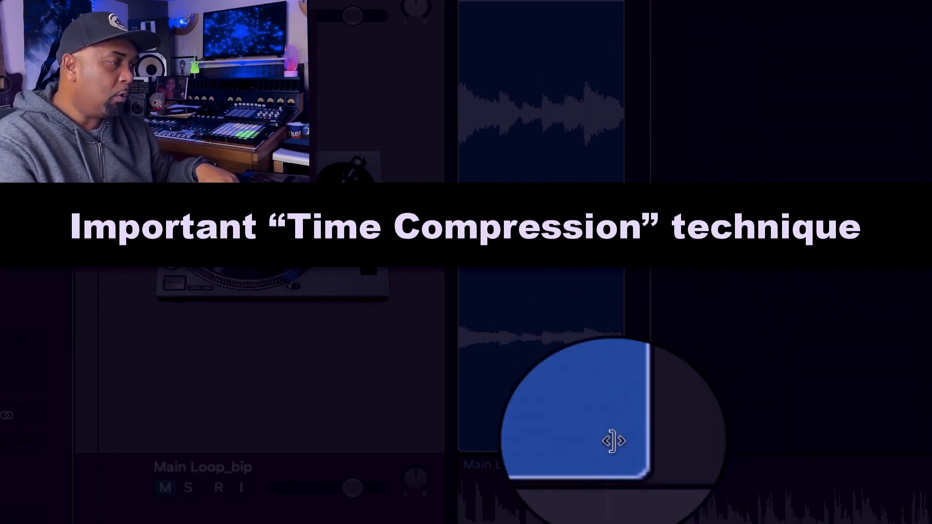
# Time-compress the guitar region to exactly one bar, ending at bar 2, and loop it in playback.
pyautogui.press('alt')
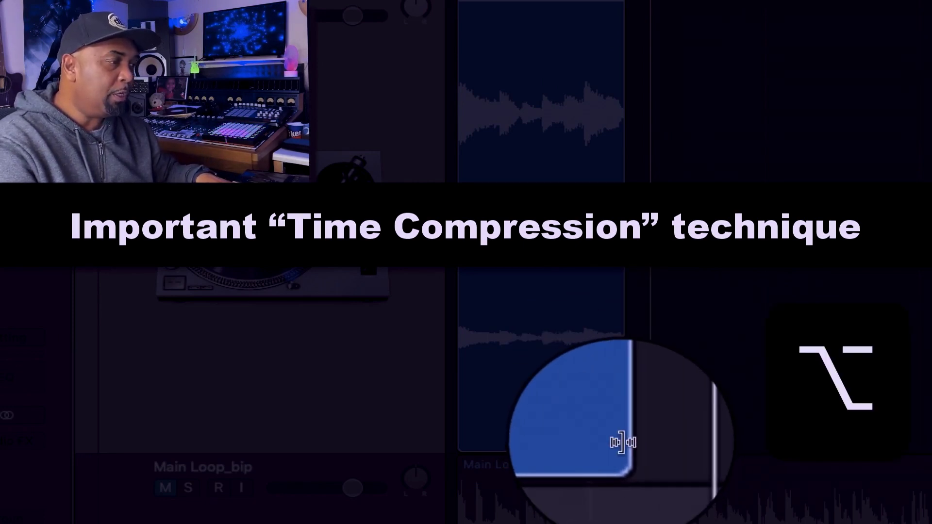
pyautogui.moveTo(622, 442); pyautogui.dragTo(610, 440)
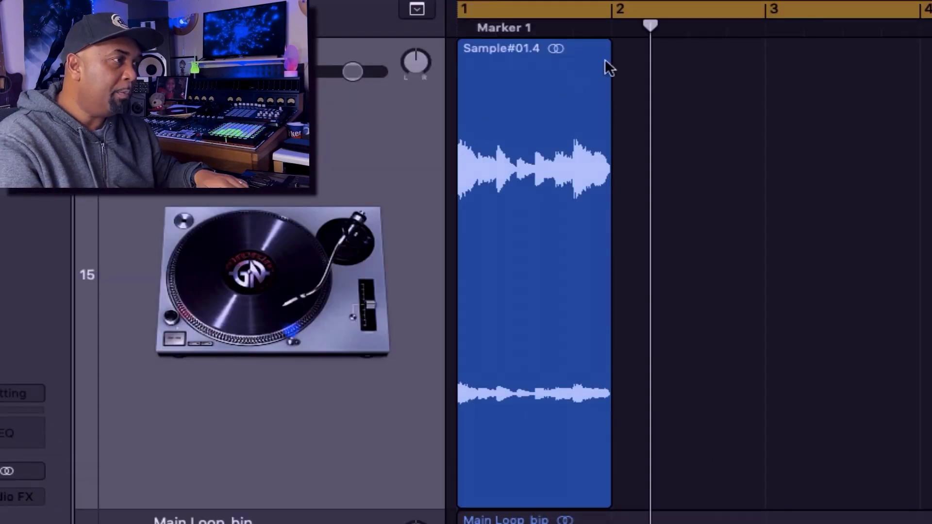
pyautogui.press('u')
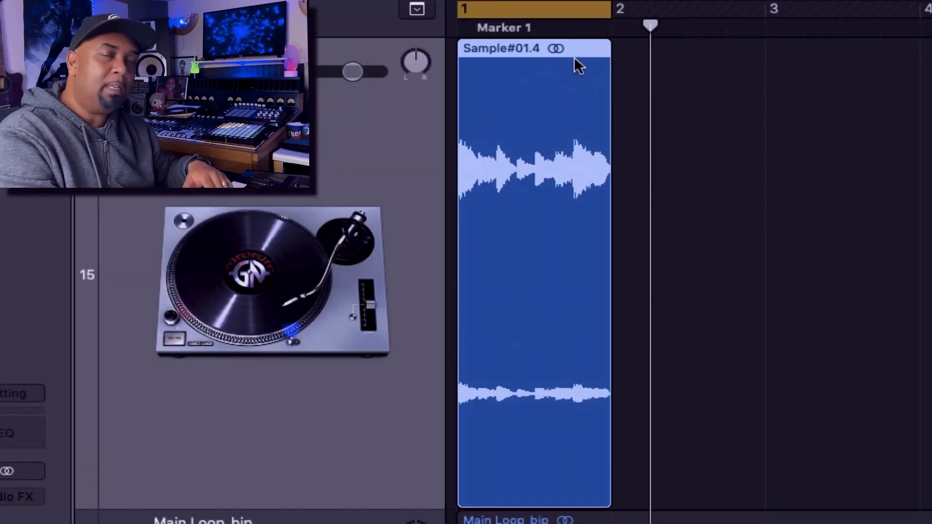
pyautogui.press('space')
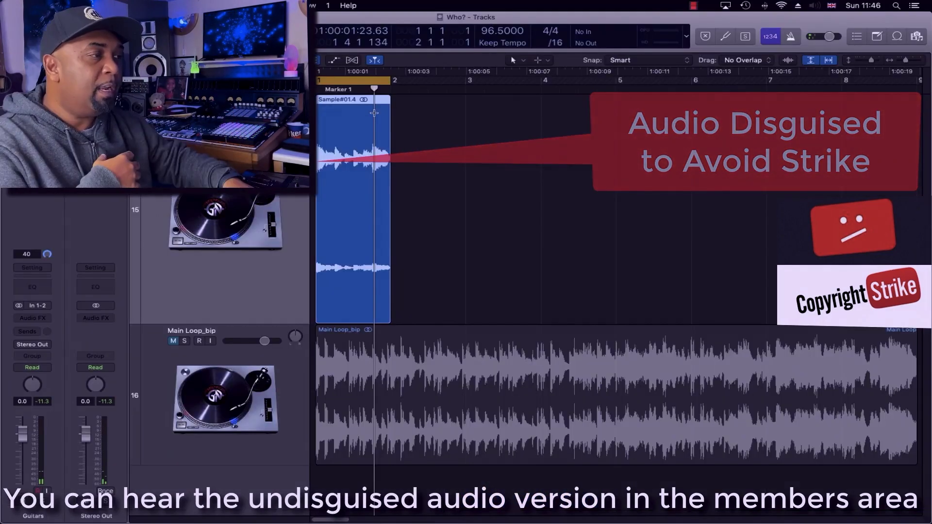
# Repeat the one-bar guitar region six times along its track and unmute the Main Loop_bip track.
pyautogui.press('super+r')
pyautogui.press('super+r')
pyautogui.press('super+r')
pyautogui.press('super+r')
pyautogui.press('super+r')
pyautogui.press('super+r')
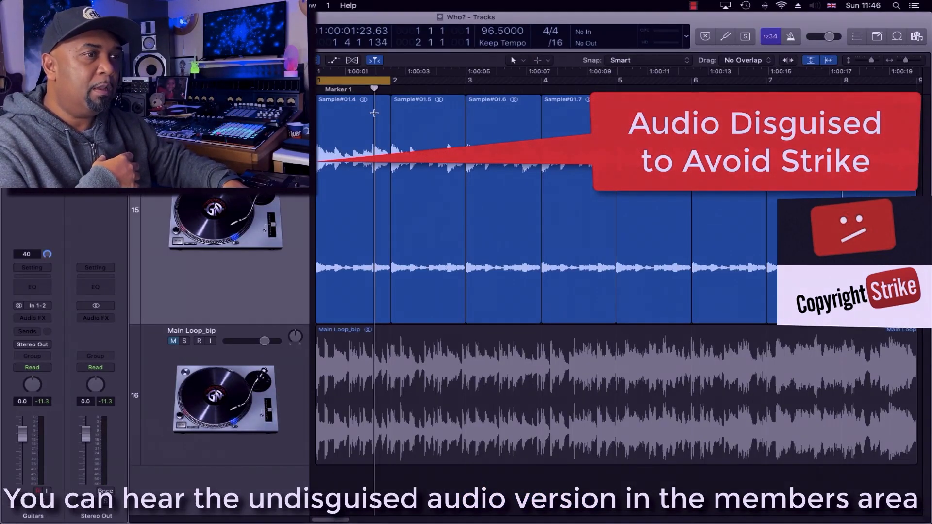
pyautogui.click(173, 341)
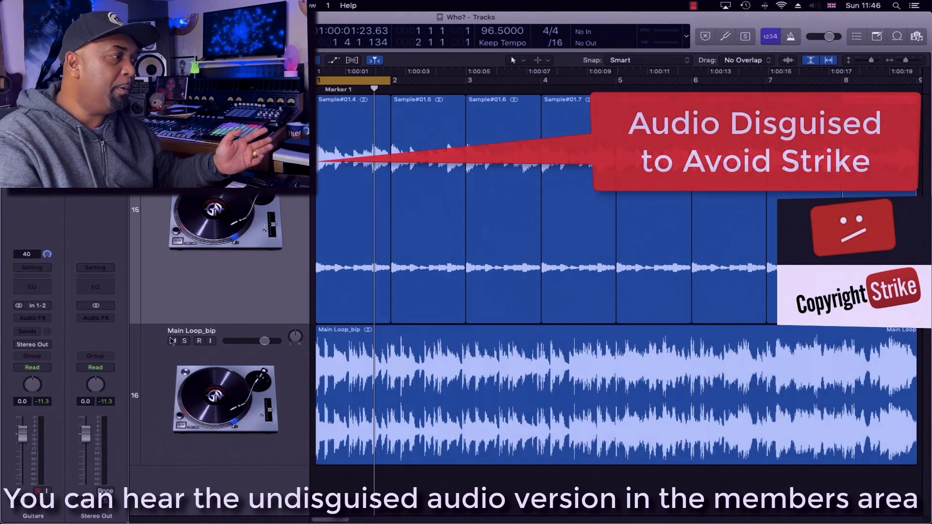
pyautogui.click(388, 392)
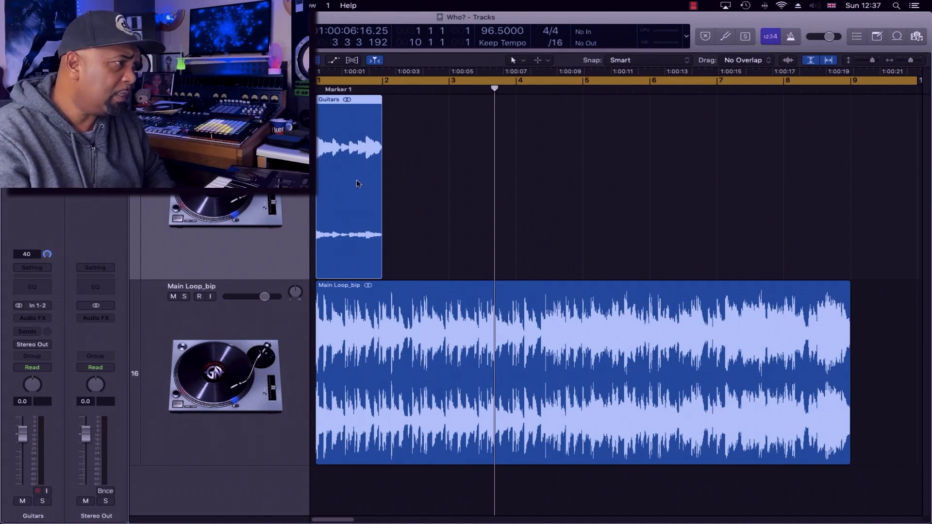
# Bounce the Guitars region in place as Guitars_bip and delete the original Guitars track.
pyautogui.rightClick(358, 183)
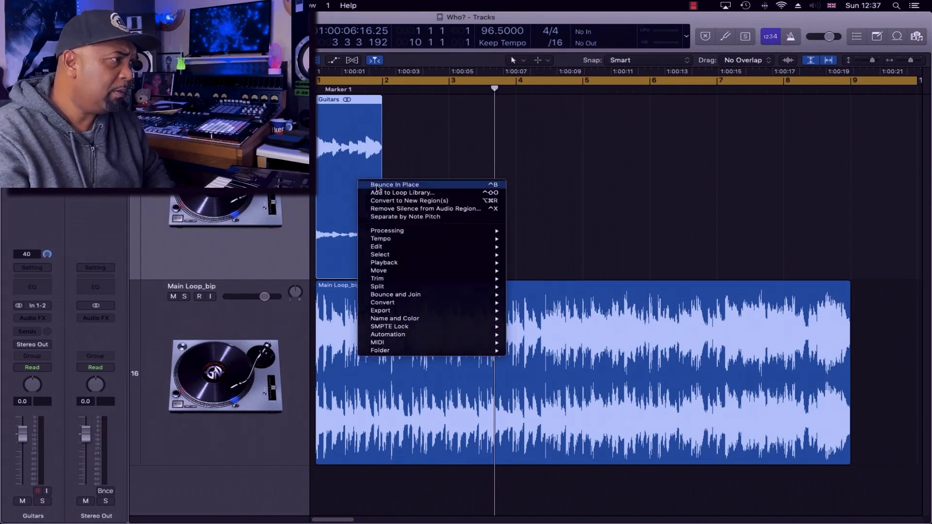
pyautogui.click(378, 185)
pyautogui.press('Escape')
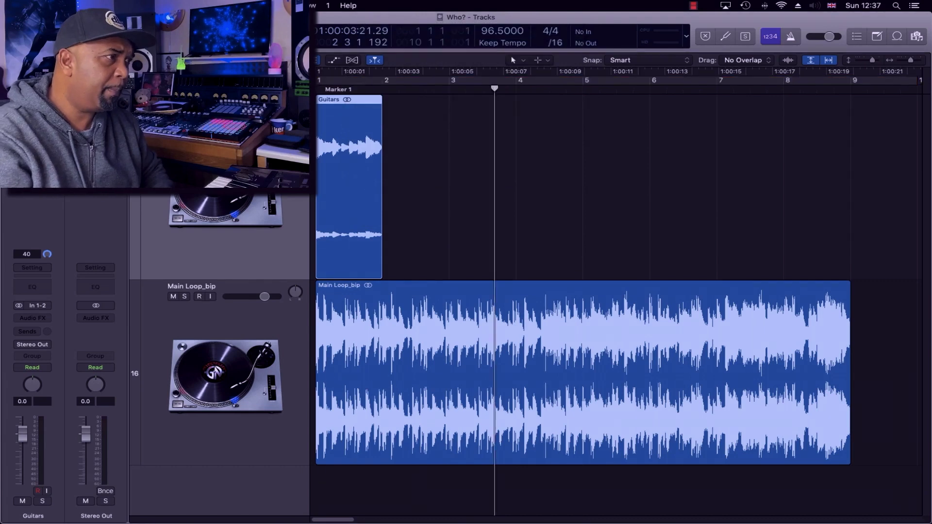
pyautogui.click(348, 146)
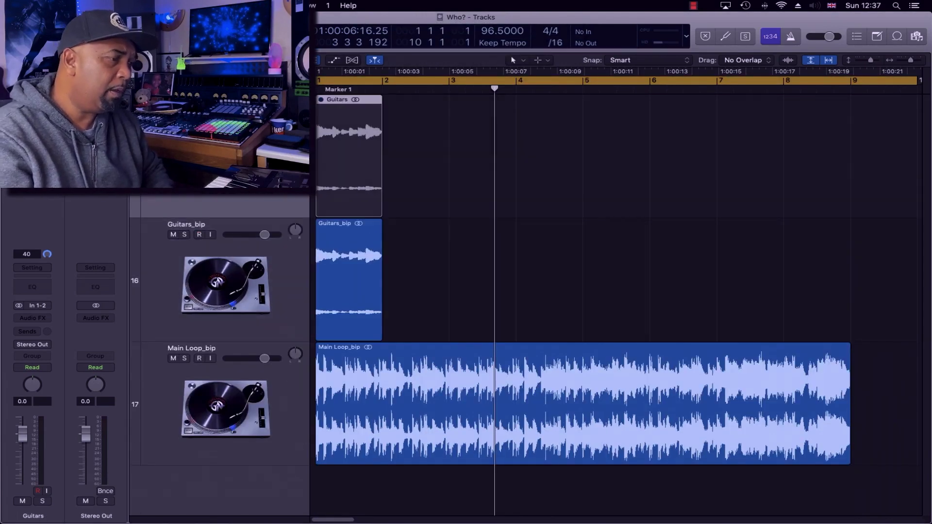
pyautogui.press('super+BackSpace')
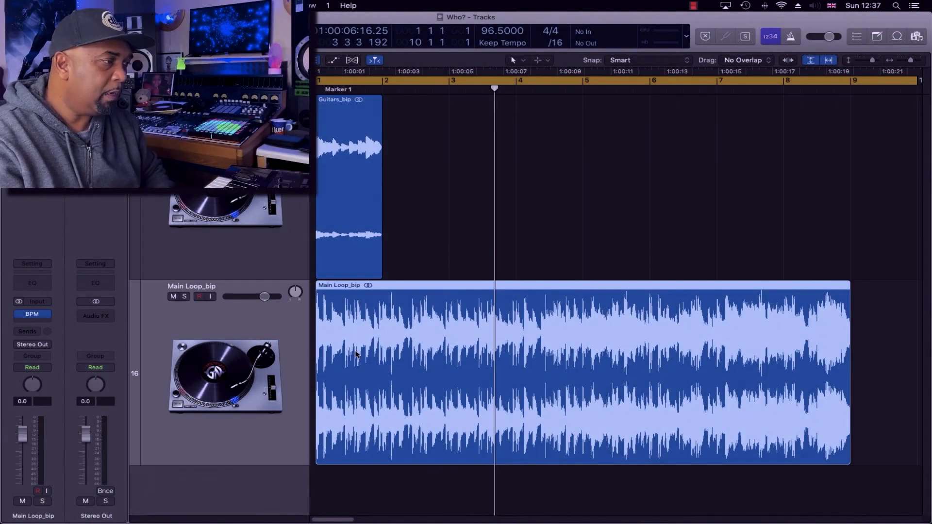
# Create a Quick Sampler (Optimized) track from the Main Loop_bip region and move its plug-in window higher.
pyautogui.moveTo(356, 354); pyautogui.dragTo(265, 477)
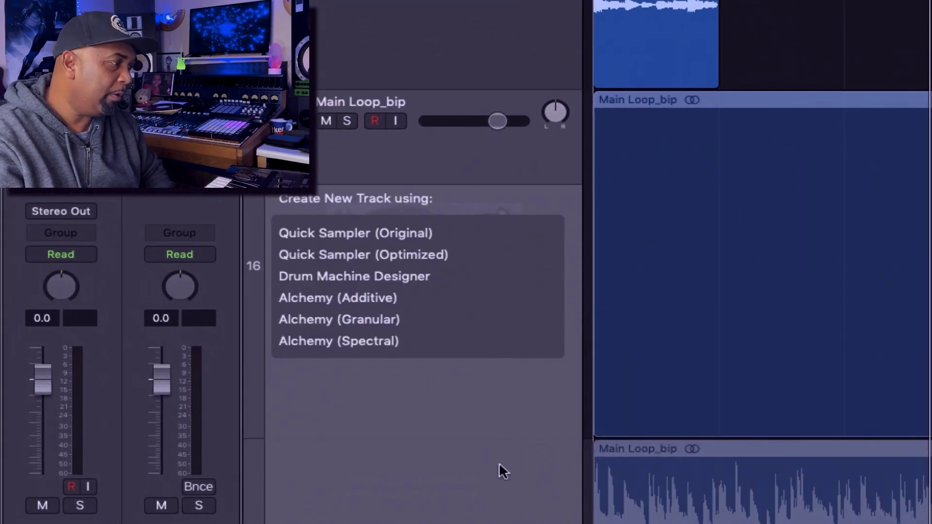
pyautogui.moveTo(499, 464); pyautogui.dragTo(418, 290)
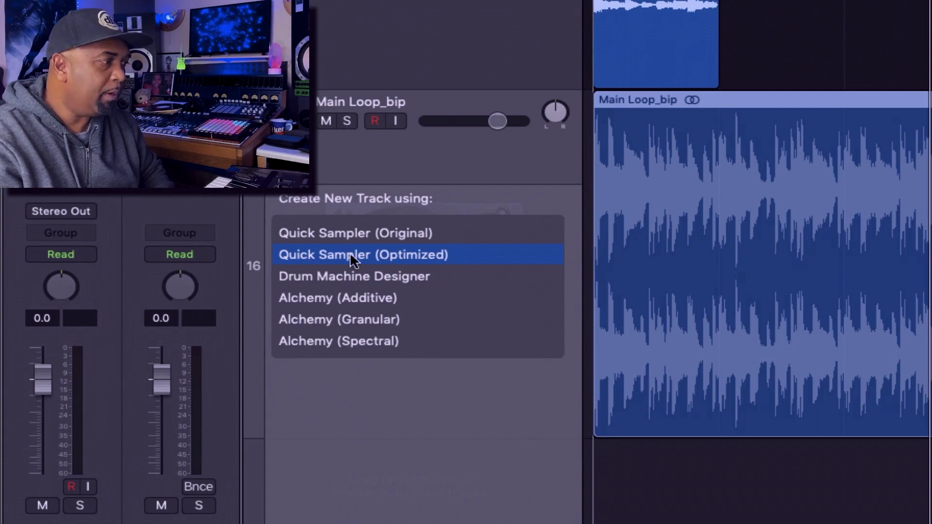
pyautogui.moveTo(350, 254); pyautogui.dragTo(351, 254)
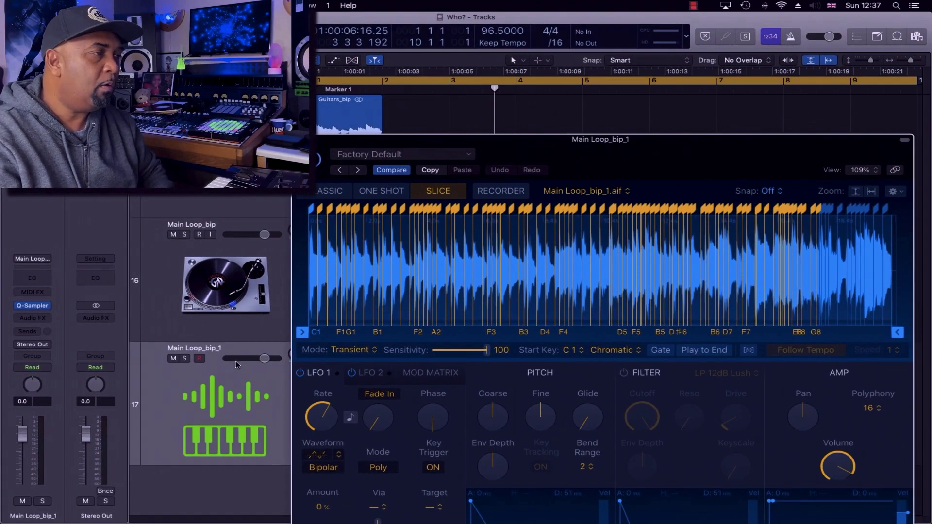
pyautogui.moveTo(588, 144); pyautogui.dragTo(606, 61)
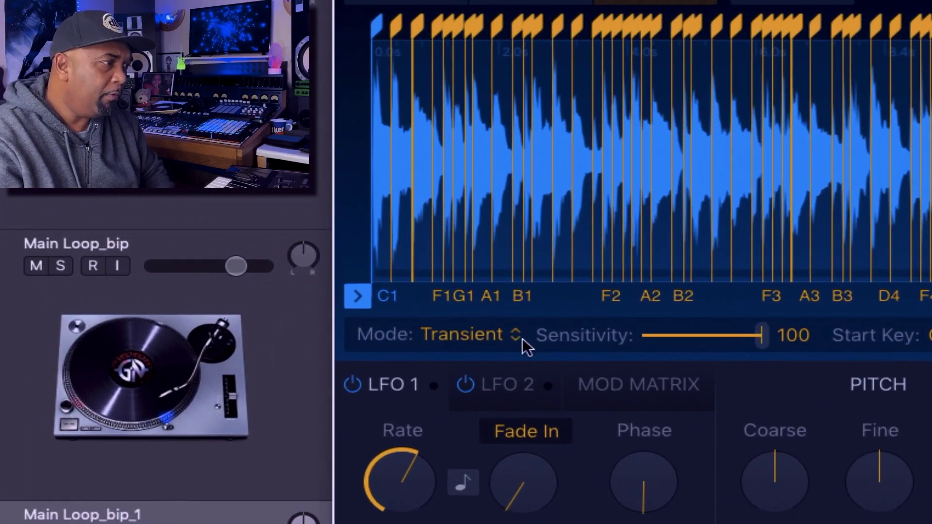
# Set the sampler's slicing mode to Beat Divisions with a division of 1/2.
pyautogui.click(455, 304)
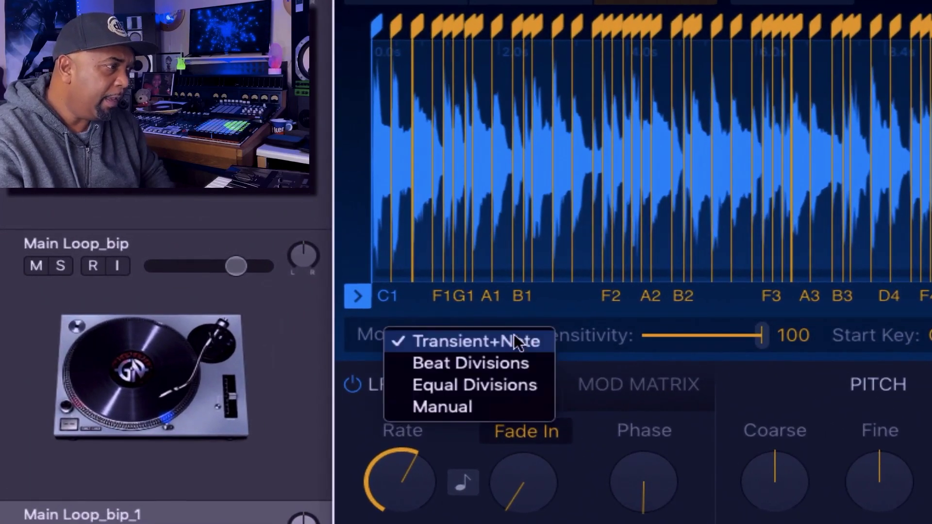
pyautogui.click(505, 368)
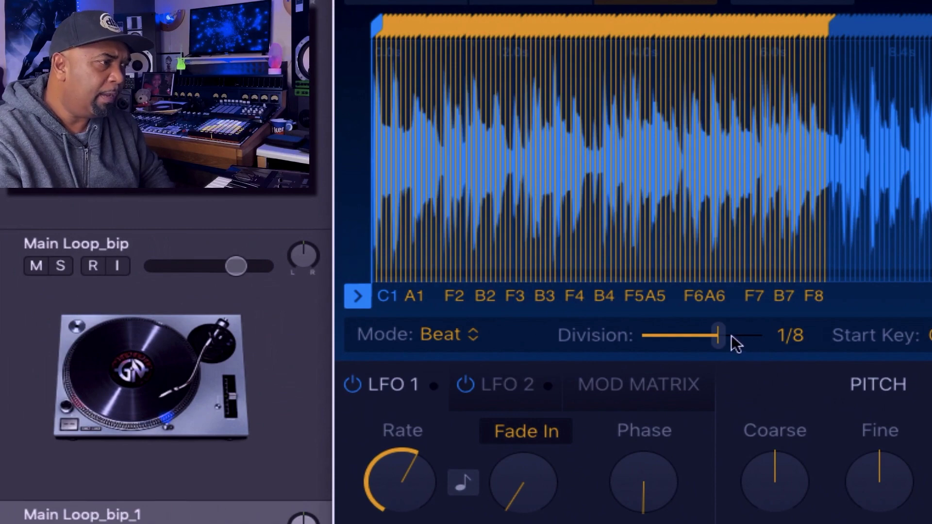
pyautogui.moveTo(720, 334); pyautogui.dragTo(692, 333)
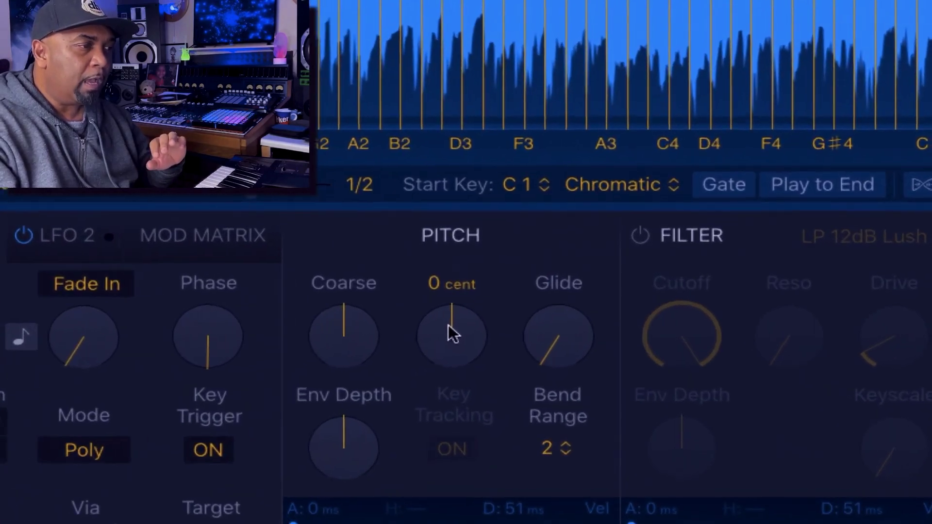
# Lower the sampler's Fine pitch to -50 cents and try the Coarse pitch control.
pyautogui.moveTo(560, 292); pyautogui.dragTo(555, 303)
pyautogui.moveTo(438, 356); pyautogui.dragTo(442, 321)
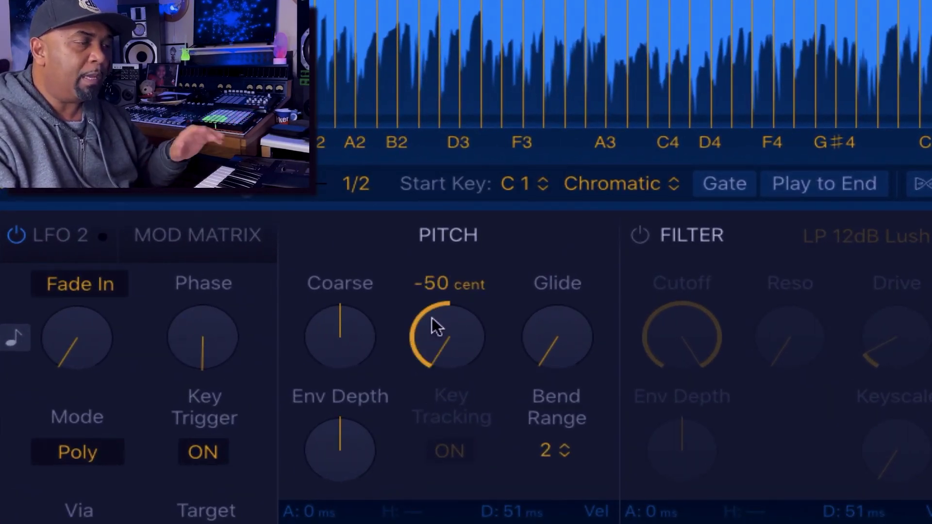
pyautogui.moveTo(345, 330); pyautogui.dragTo(343, 333)
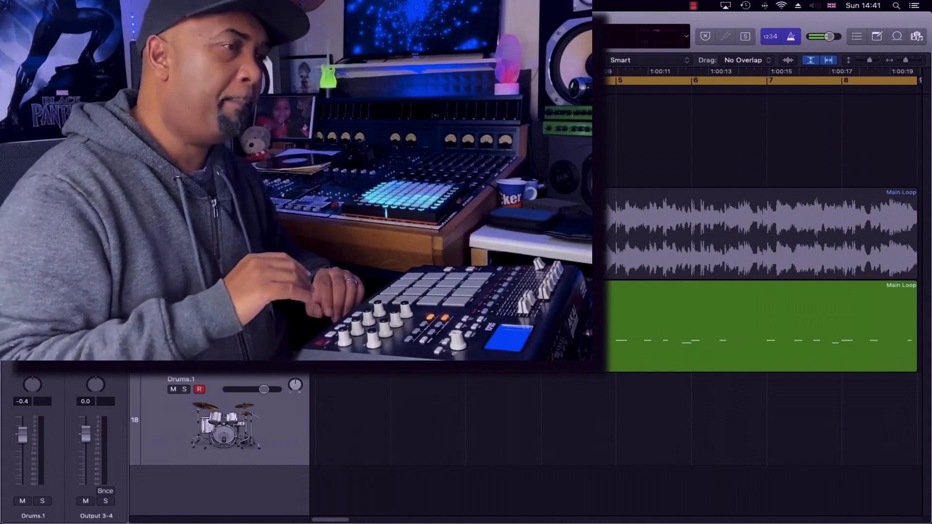
# Record an eight-bar drum part on the Drums.1 track and stop at the end.
pyautogui.press('r')
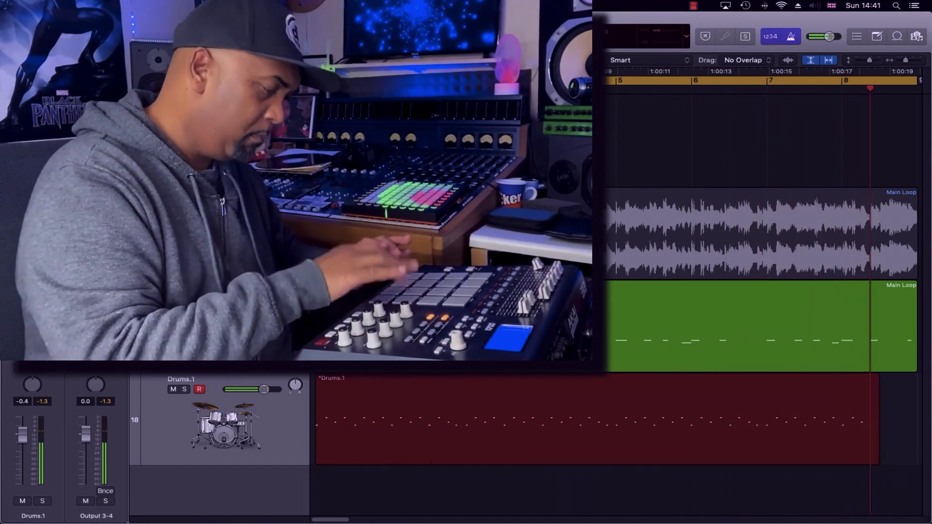
pyautogui.press('space')
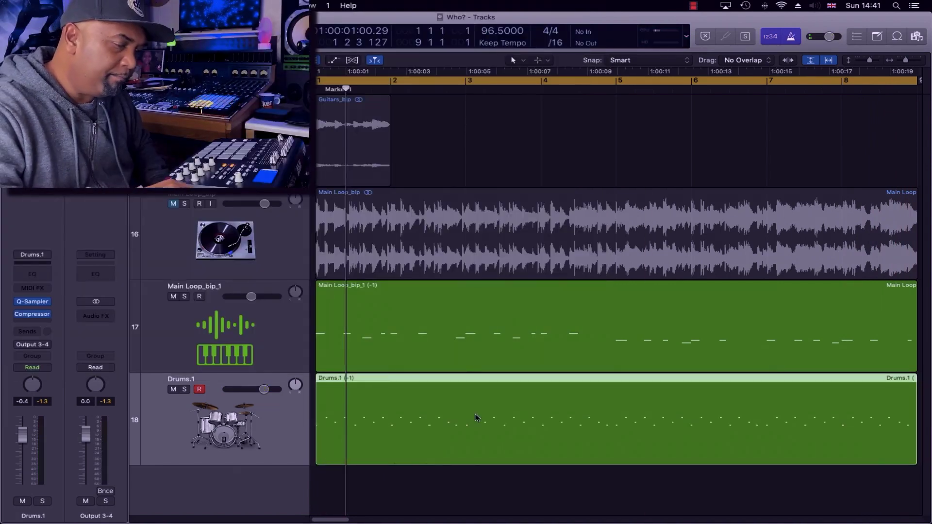
# Duplicate the Main Loop_bip_1 track together with its Quick Sampler setup.
pyautogui.click(463, 304)
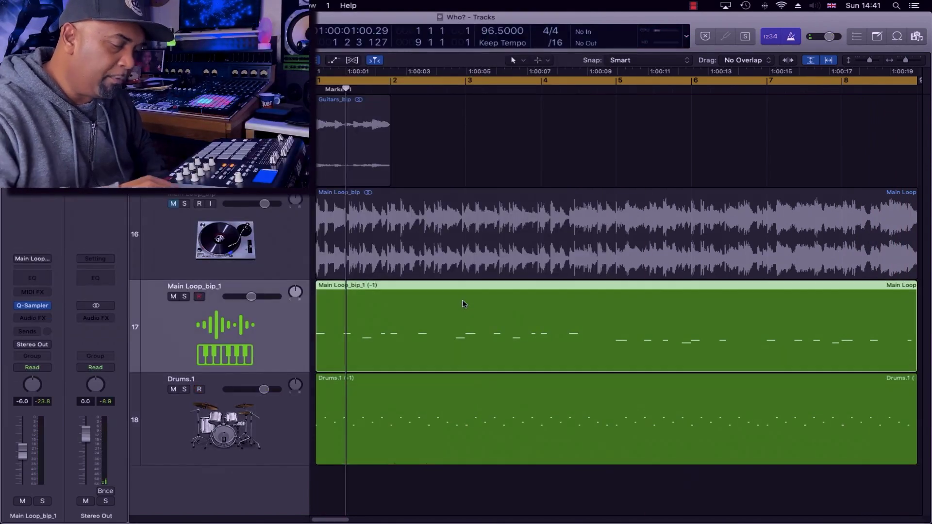
pyautogui.click(693, 6)
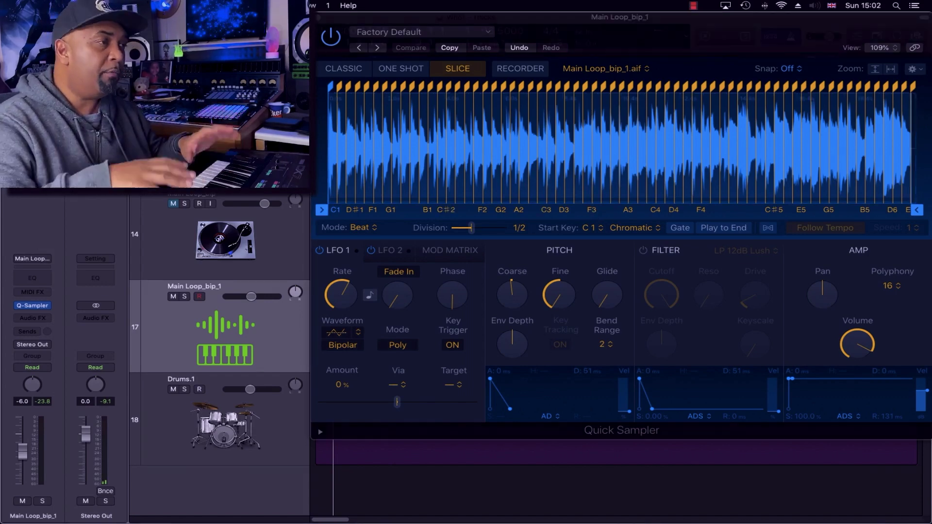
pyautogui.press('super+d')
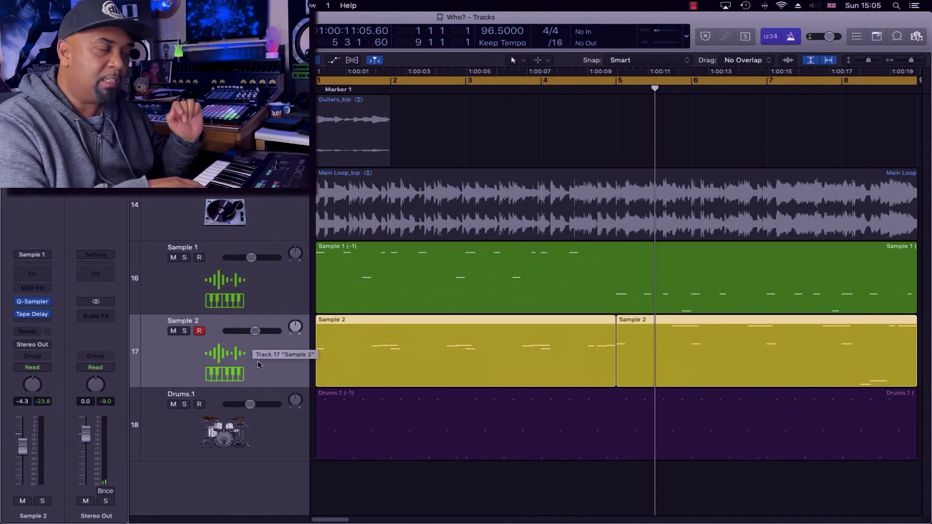
# Play the beat from the start and look over the Quick Sampler settings of the Sample 2 track.
pyautogui.press('Return')
pyautogui.press('space')
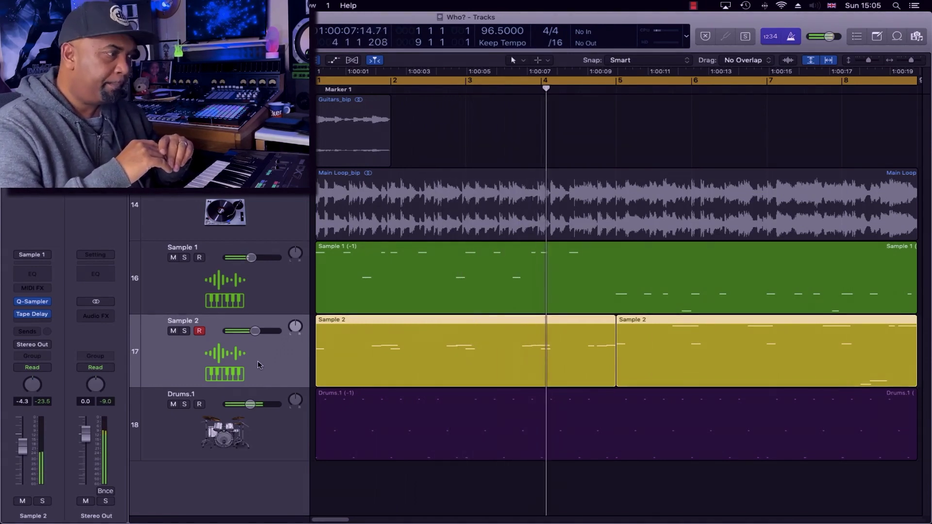
pyautogui.click(39, 302)
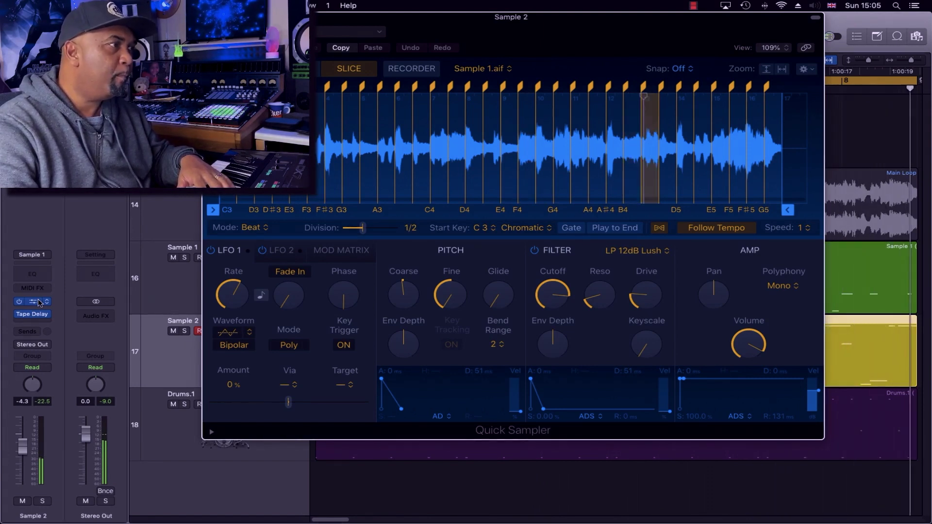
pyautogui.press('super+w')
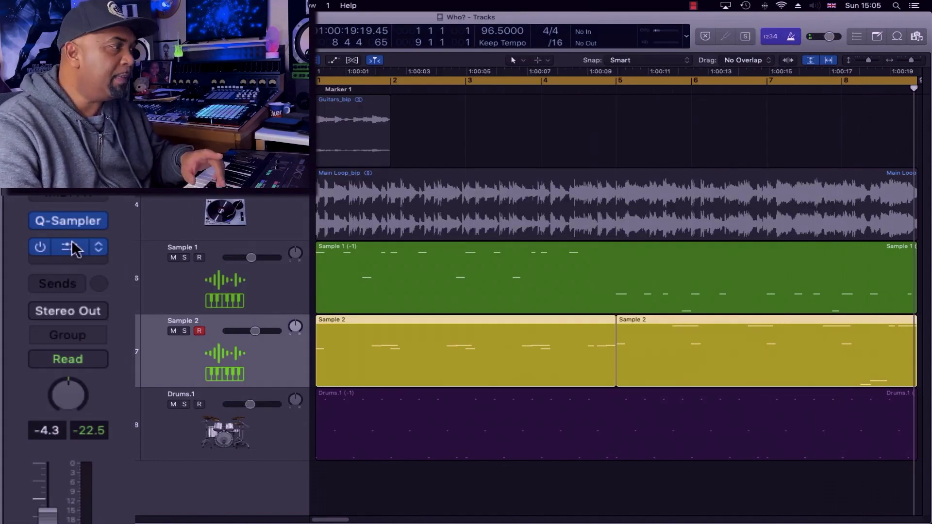
# Compare Sample 2 with its Tape Delay bypassed and enabled, and examine its Quick Sampler filter and polyphony settings.
pyautogui.click(40, 248)
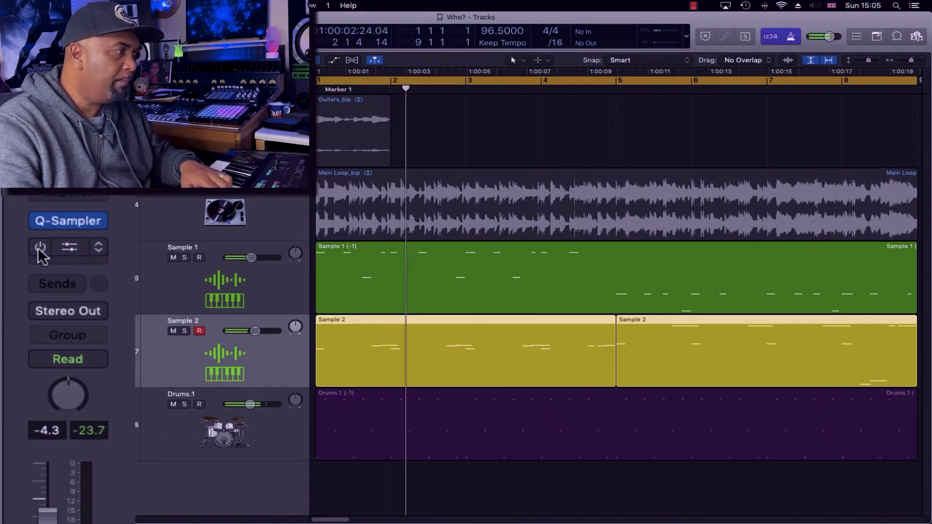
pyautogui.click(40, 248)
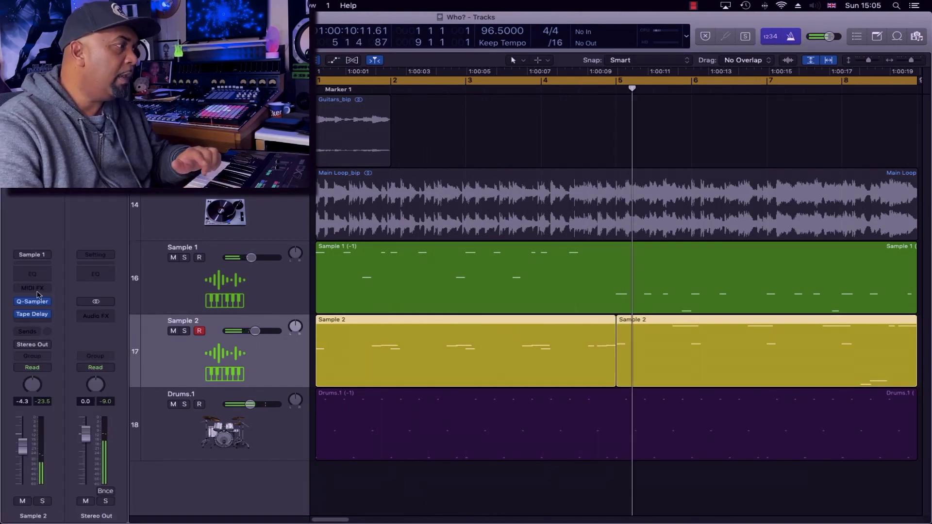
pyautogui.click(38, 305)
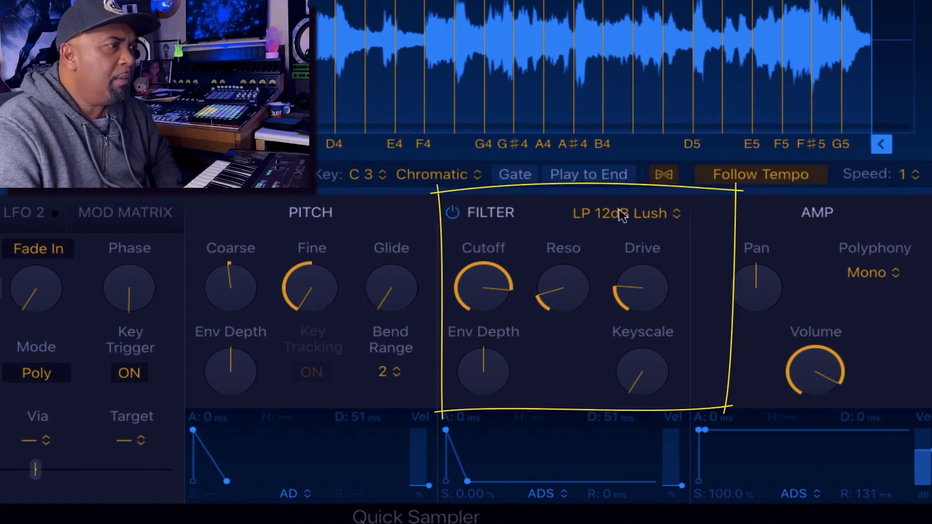
pyautogui.click(887, 280)
pyautogui.click(887, 278)
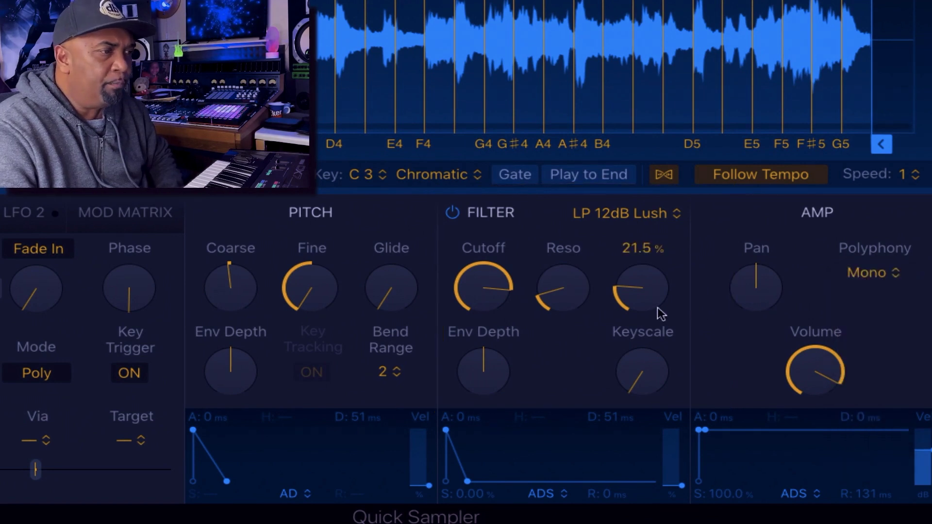
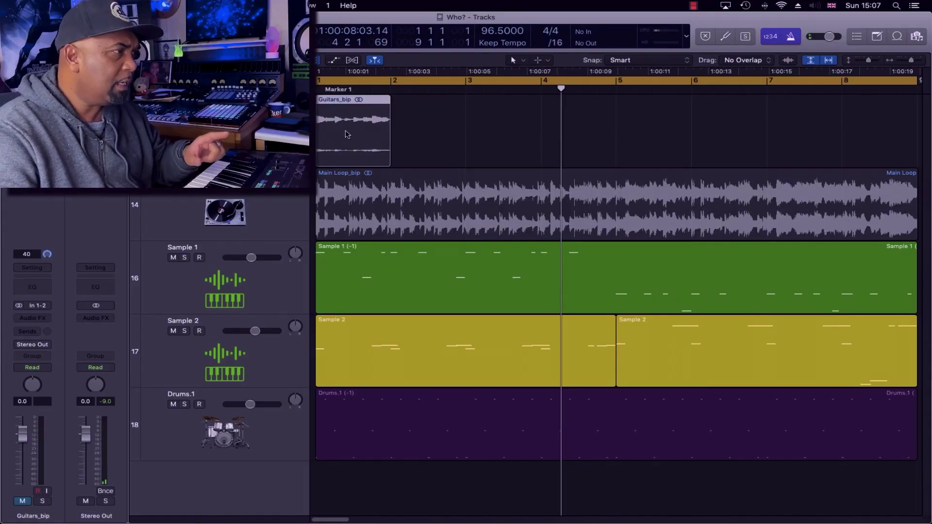
# Listen from the start to the soloed Guitars_bip loop and to the beat with the chopped Guitars regions.
pyautogui.click(347, 134)
pyautogui.press('s')
pyautogui.press('Return')
pyautogui.press('space')
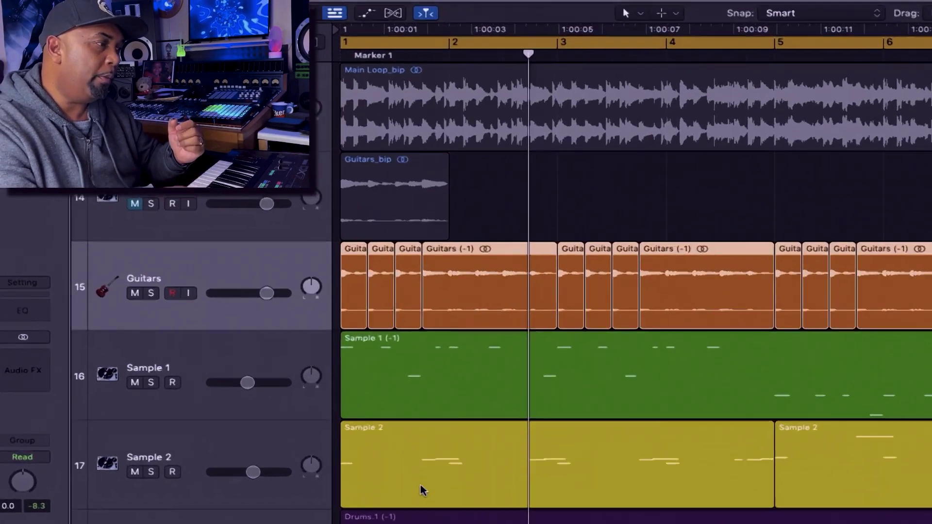
pyautogui.press('Return')
pyautogui.press('space')
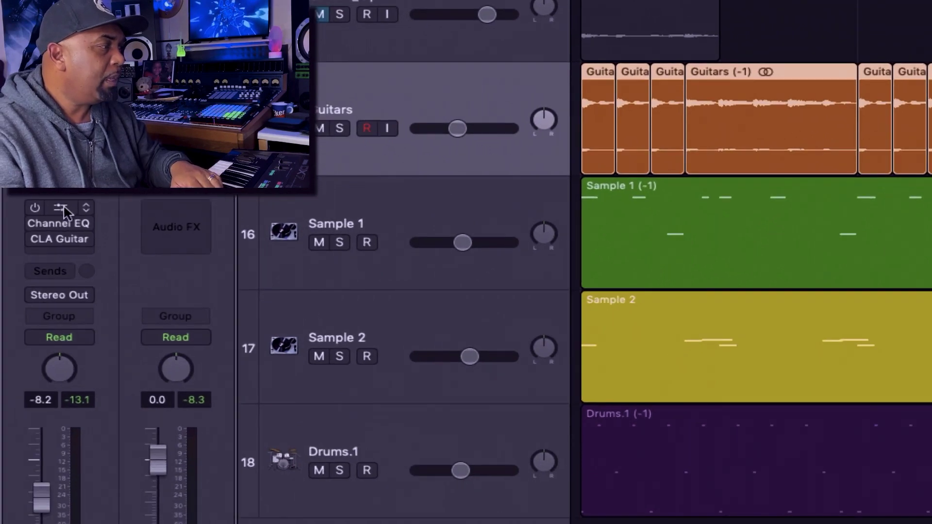
# Open the Direction Mixer imaging effect on the Guitars track and enable it during playback to hear the stereo placement.
pyautogui.click(86, 207)
pyautogui.moveTo(173, 473)
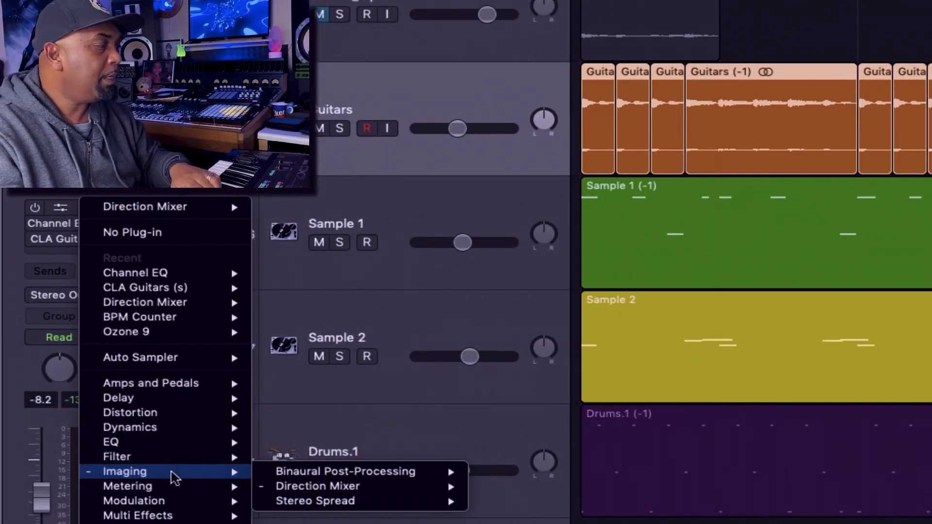
pyautogui.click(317, 486)
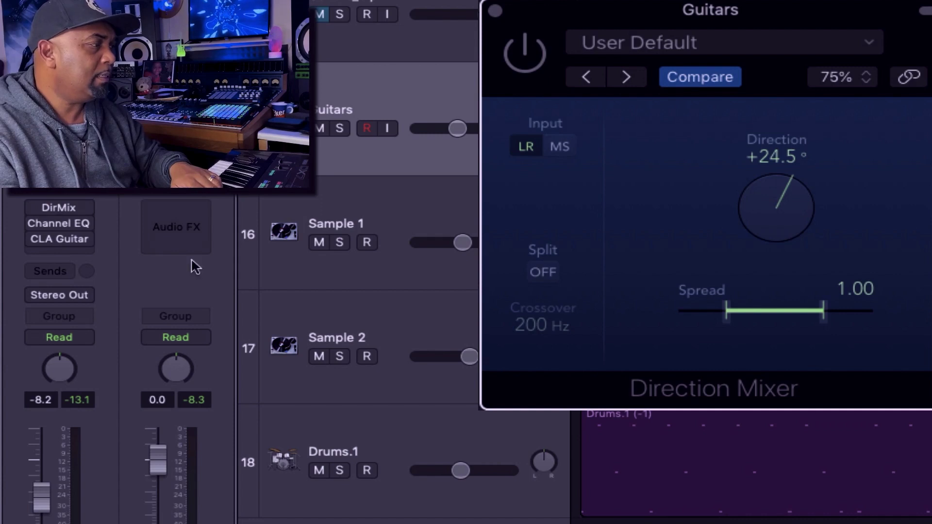
pyautogui.click(537, 53)
pyautogui.press('space')
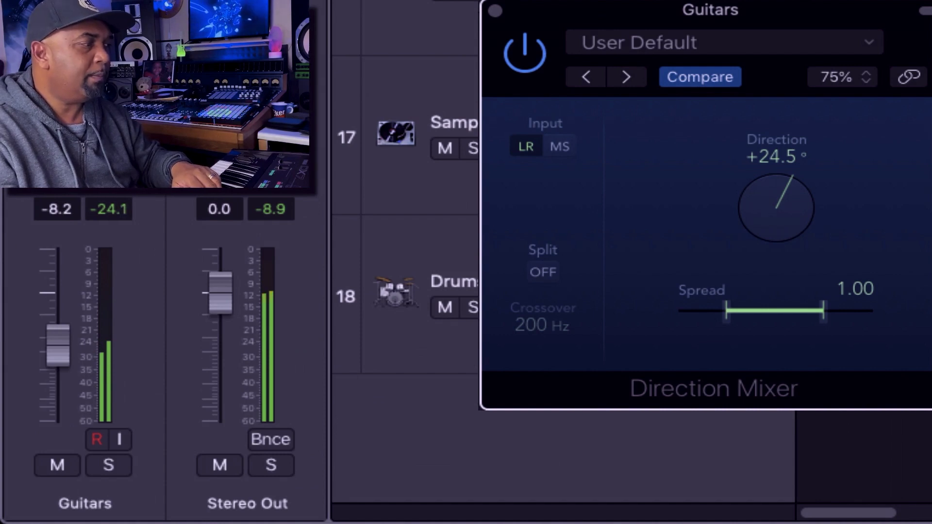
pyautogui.click(526, 68)
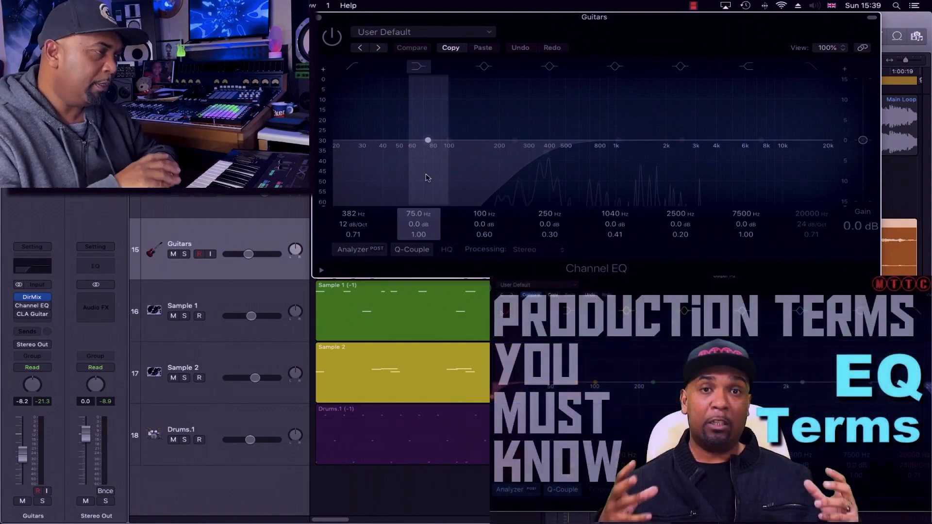
# Enable the Channel EQ on the Guitars track during playback and close its window.
pyautogui.press('space')
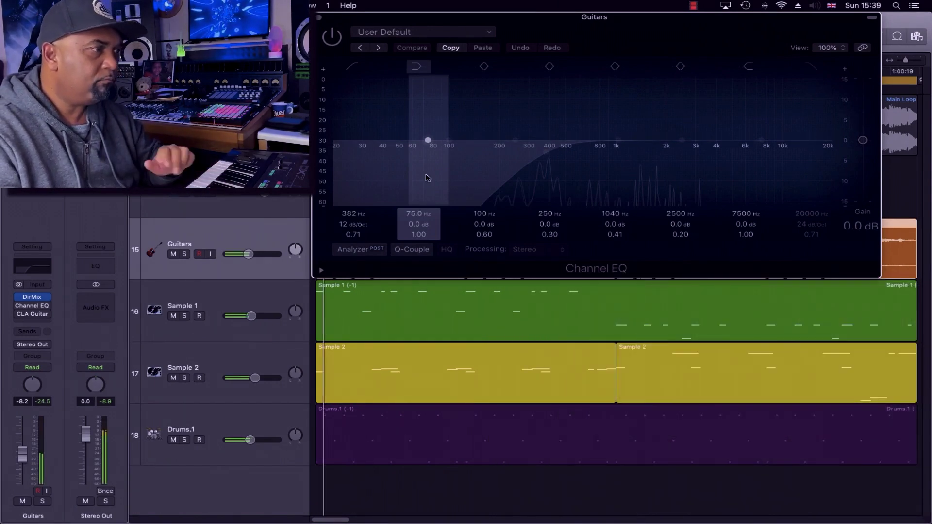
pyautogui.click(331, 39)
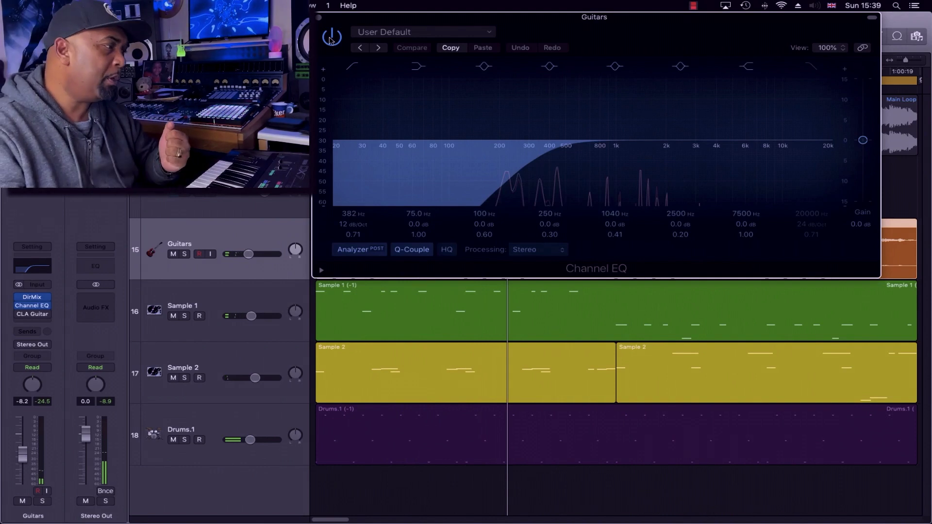
pyautogui.moveTo(34, 315)
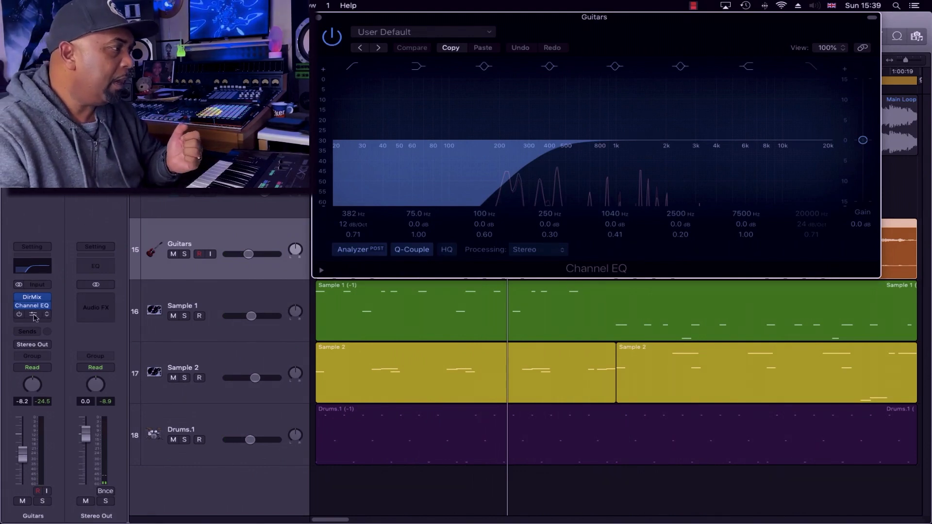
pyautogui.click(320, 18)
# Open the CLA Guitars plug-in on the Guitars track, reposition its window and view its factory preset categories.
pyautogui.click(35, 316)
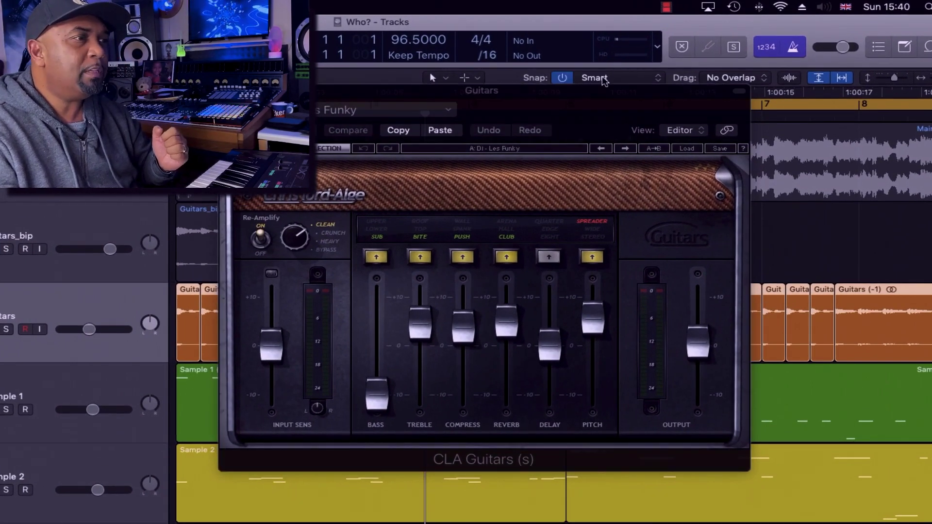
pyautogui.moveTo(596, 103); pyautogui.dragTo(552, 123)
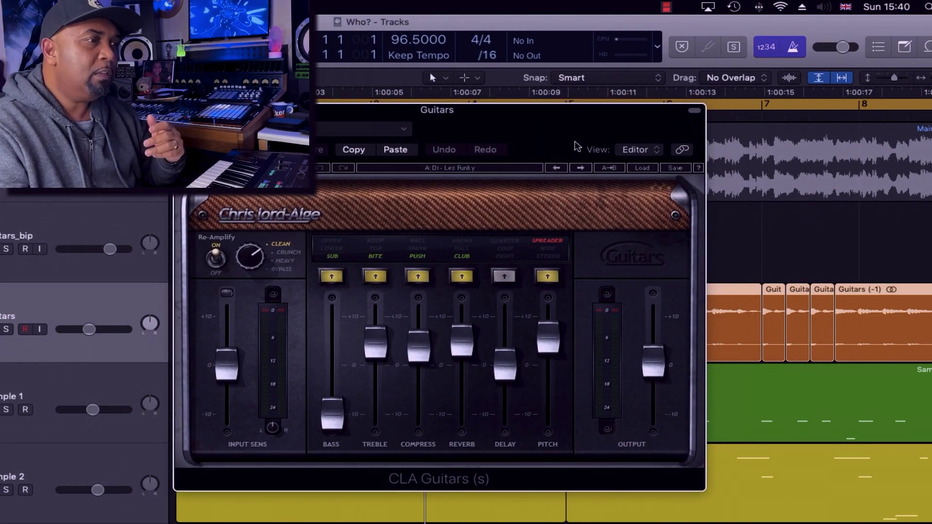
pyautogui.click(651, 168)
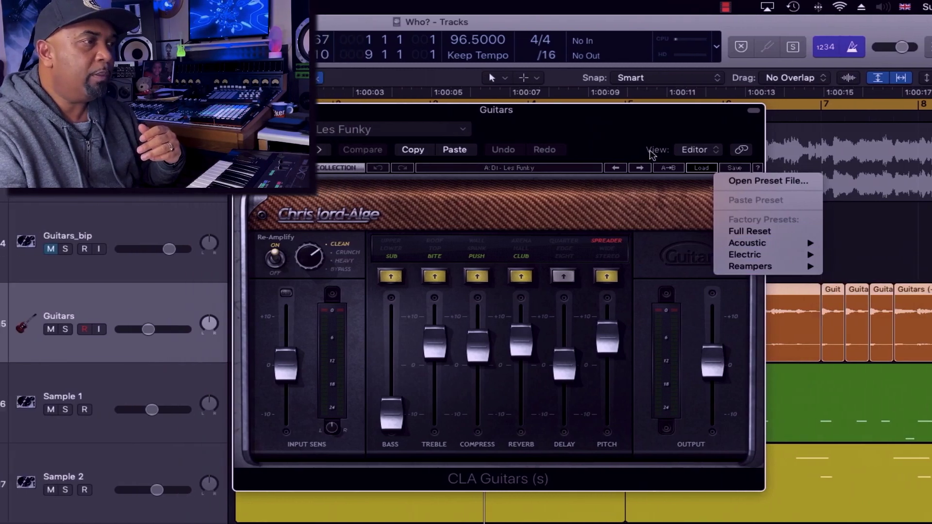
pyautogui.click(587, 206)
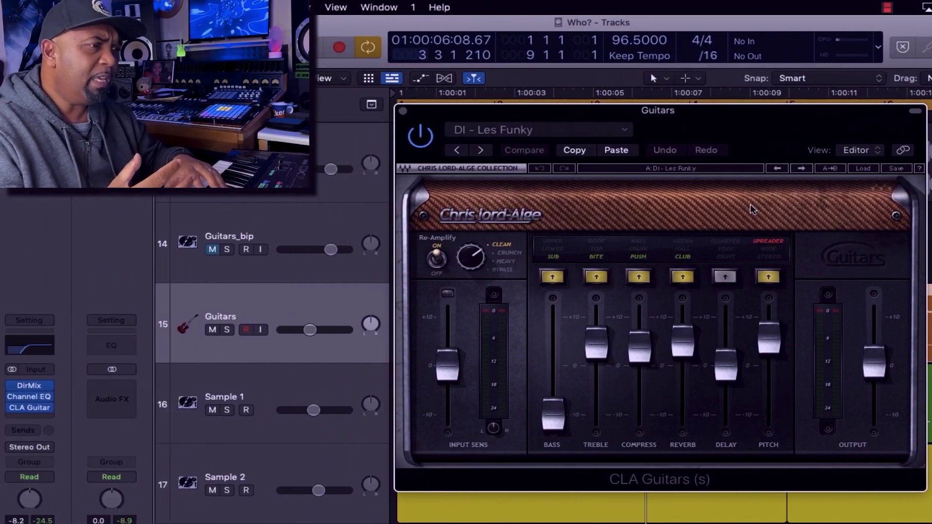
# Lower the Guitars track volume to about -24.5 dB and compare CLA Guitars bypassed and enabled during playback.
pyautogui.moveTo(310, 329); pyautogui.dragTo(294, 330)
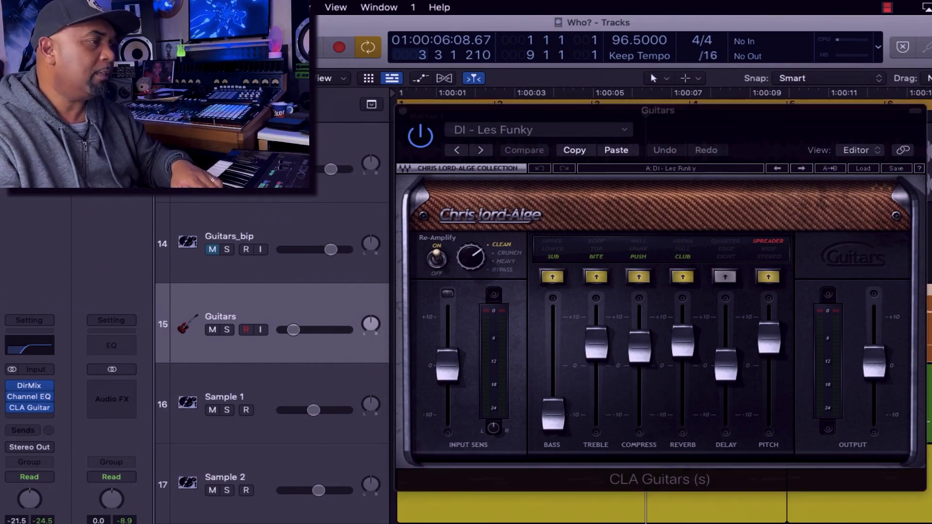
pyautogui.press('space')
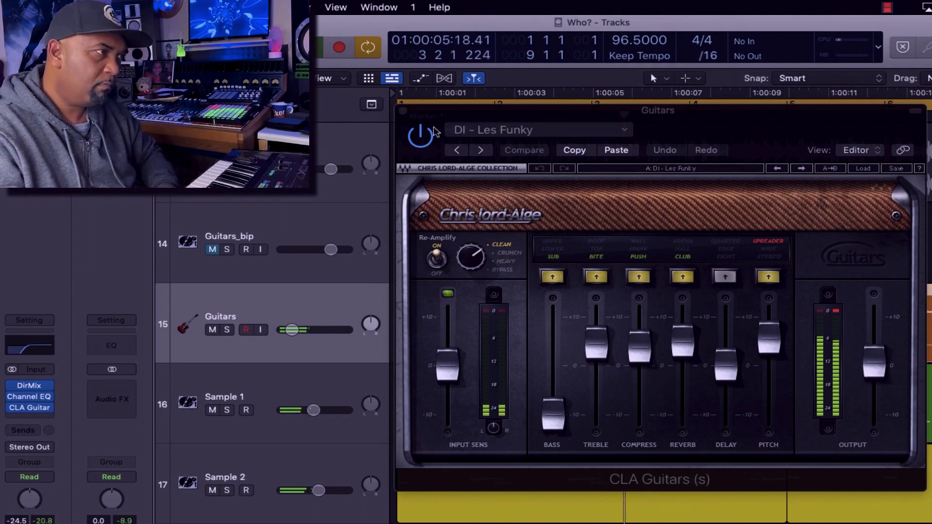
pyautogui.click(424, 138)
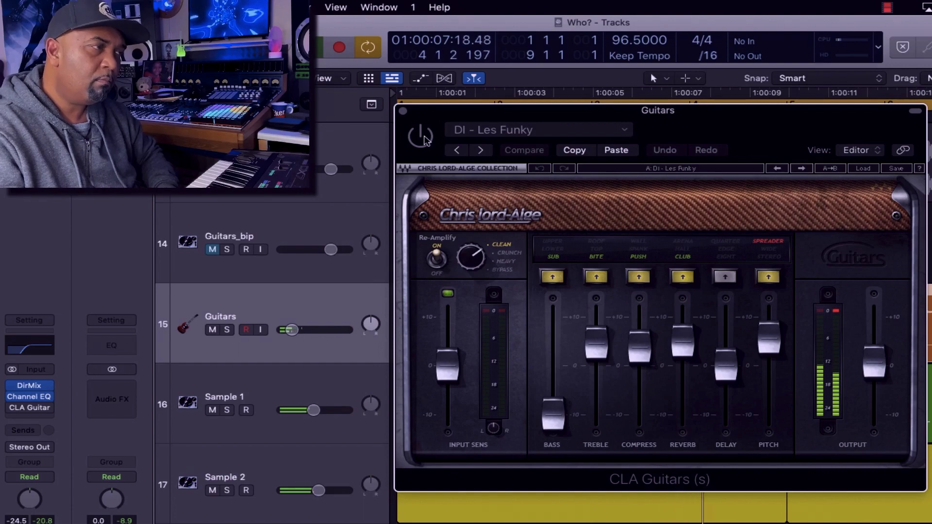
pyautogui.click(424, 139)
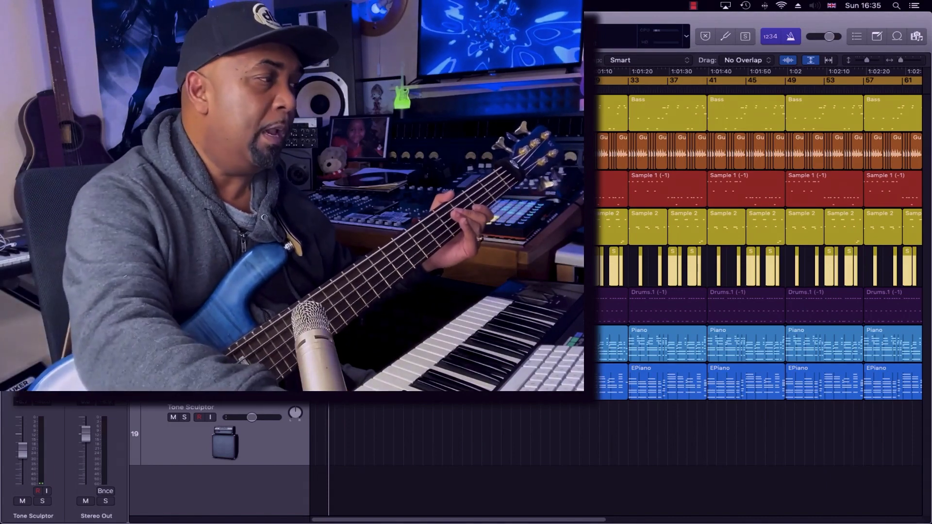
# Show the CLA Bass plug-in window of the Tone Sculptor track.
pyautogui.press('v')
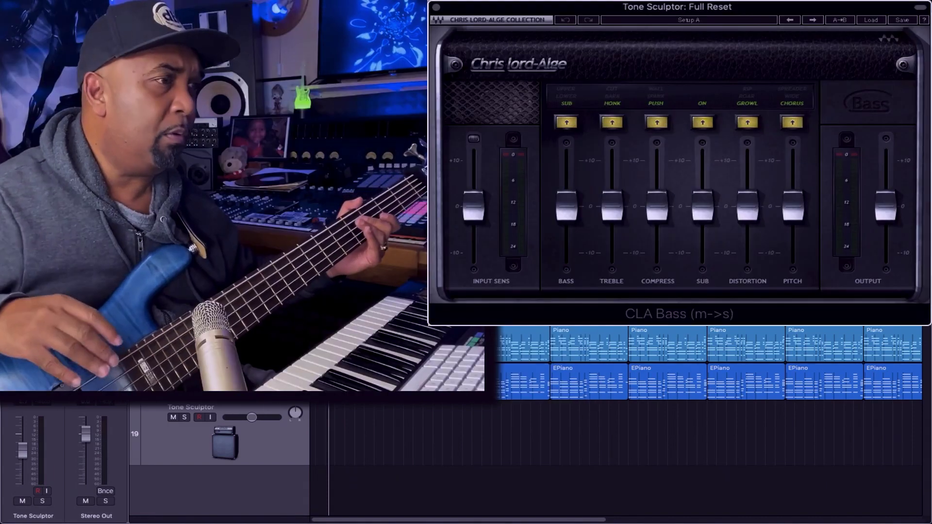